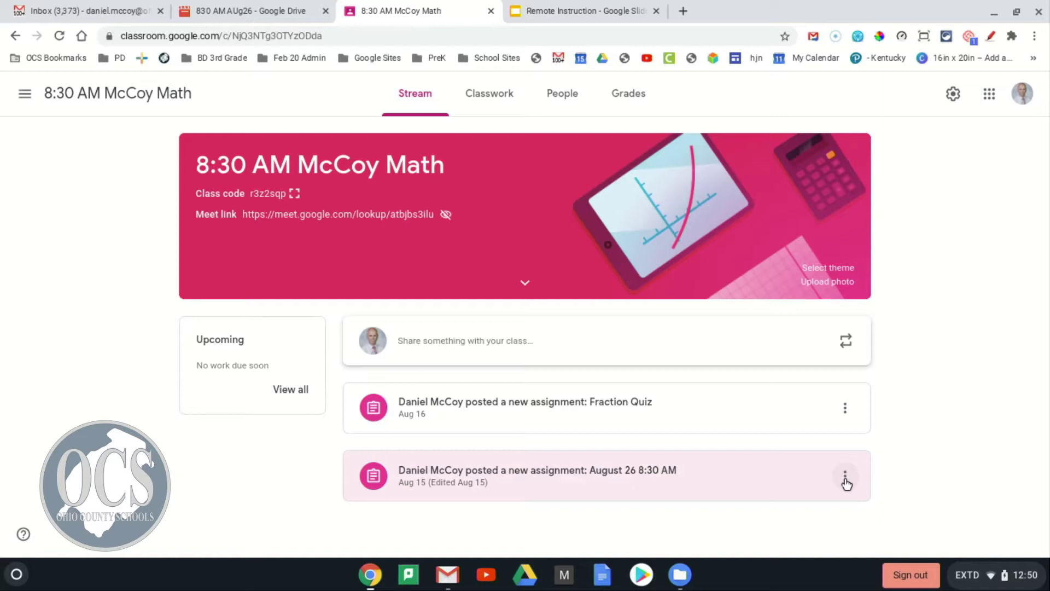
# Edit the August 26 8:30 AM assignment and remove its Class video meeting attachment.
pyautogui.click(845, 476)
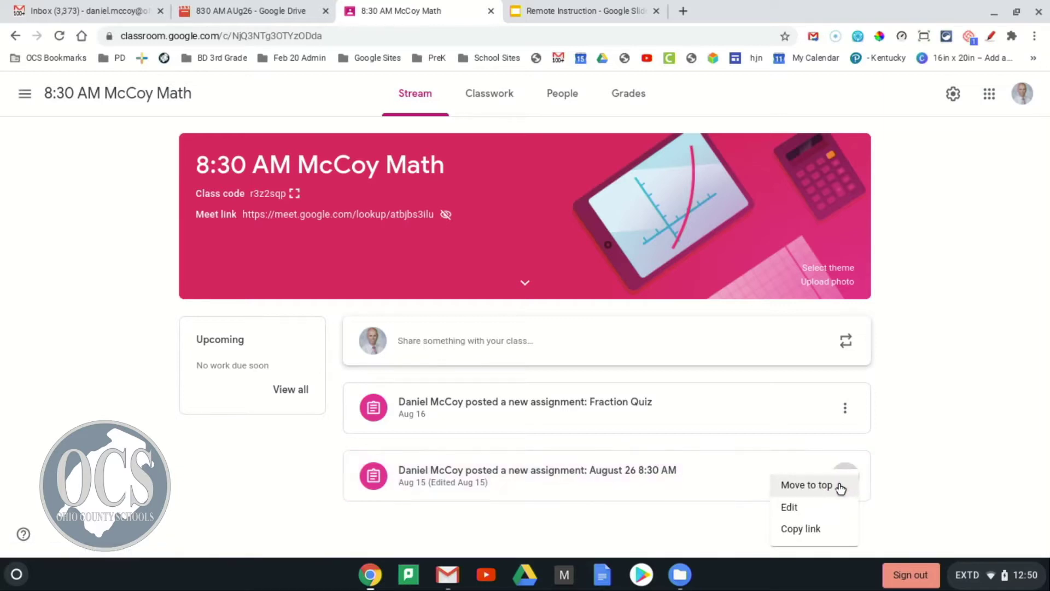
pyautogui.click(821, 507)
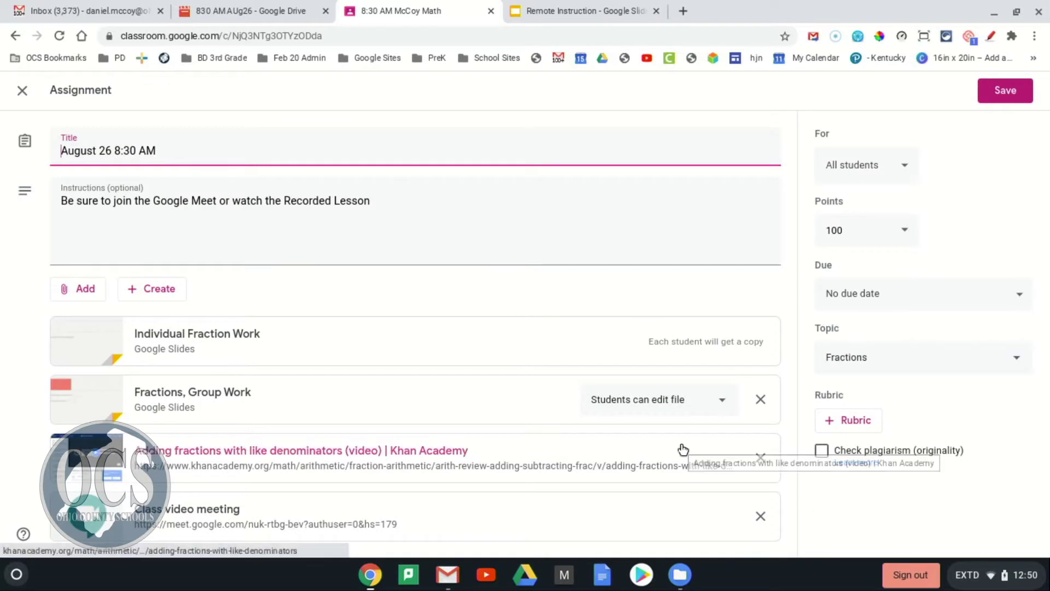
pyautogui.click(760, 516)
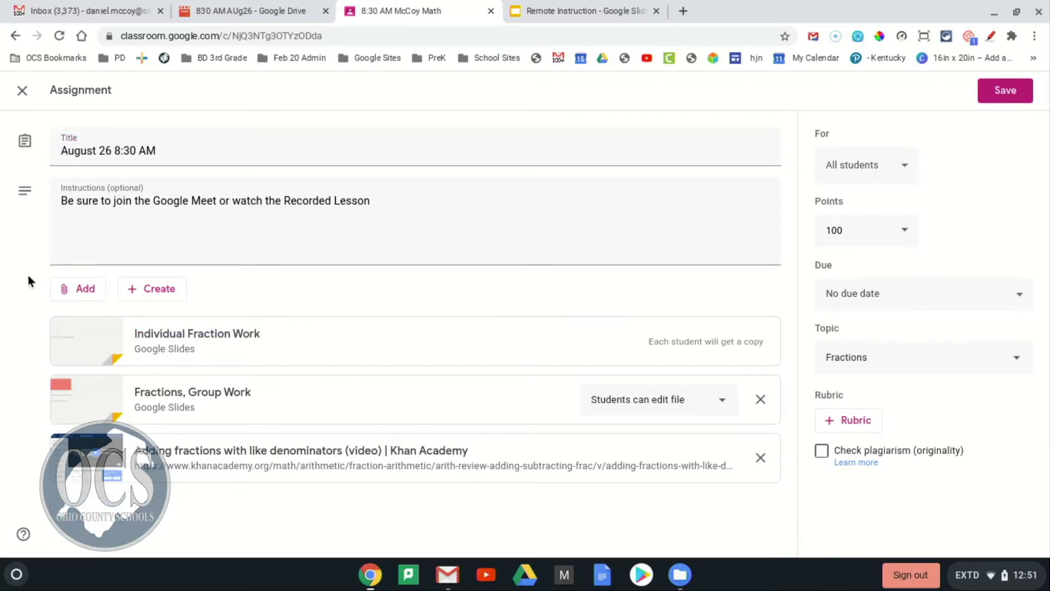
# Attach the recorded lesson video 830 AM AUg26 from Google Drive to the assignment.
pyautogui.click(61, 289)
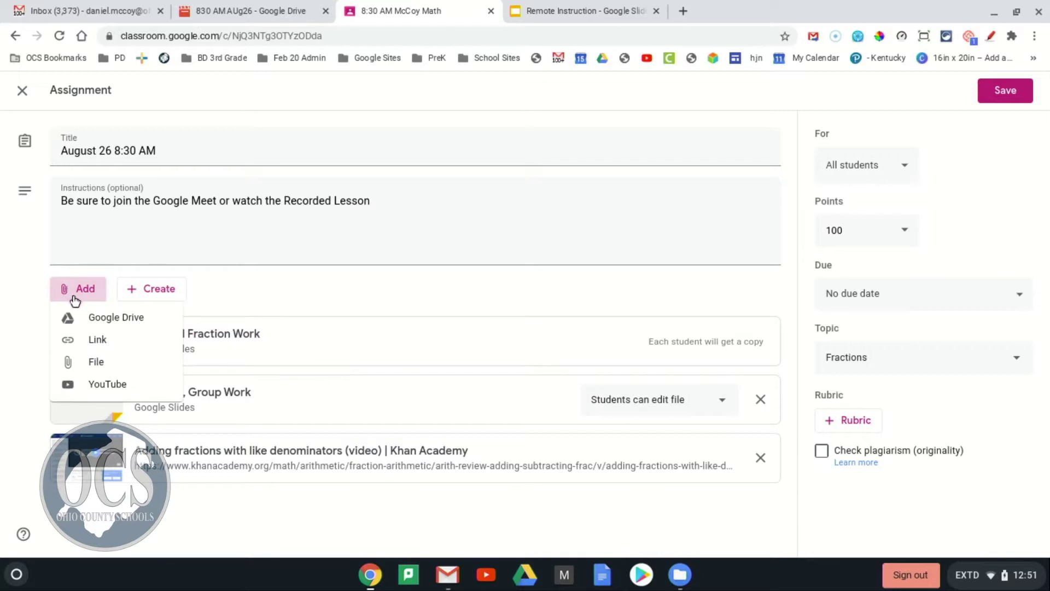
pyautogui.click(84, 318)
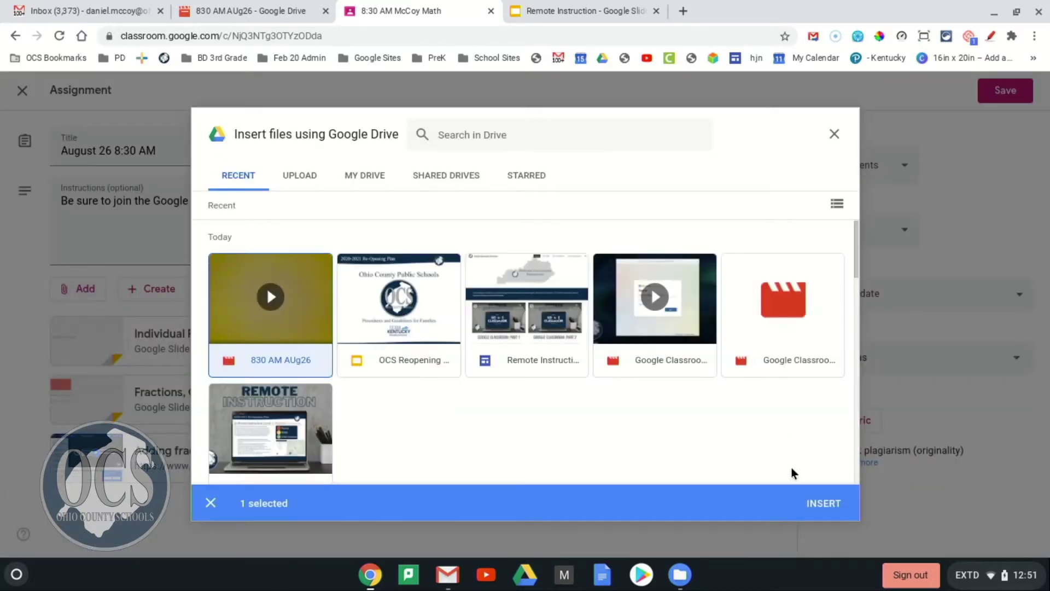
pyautogui.click(811, 501)
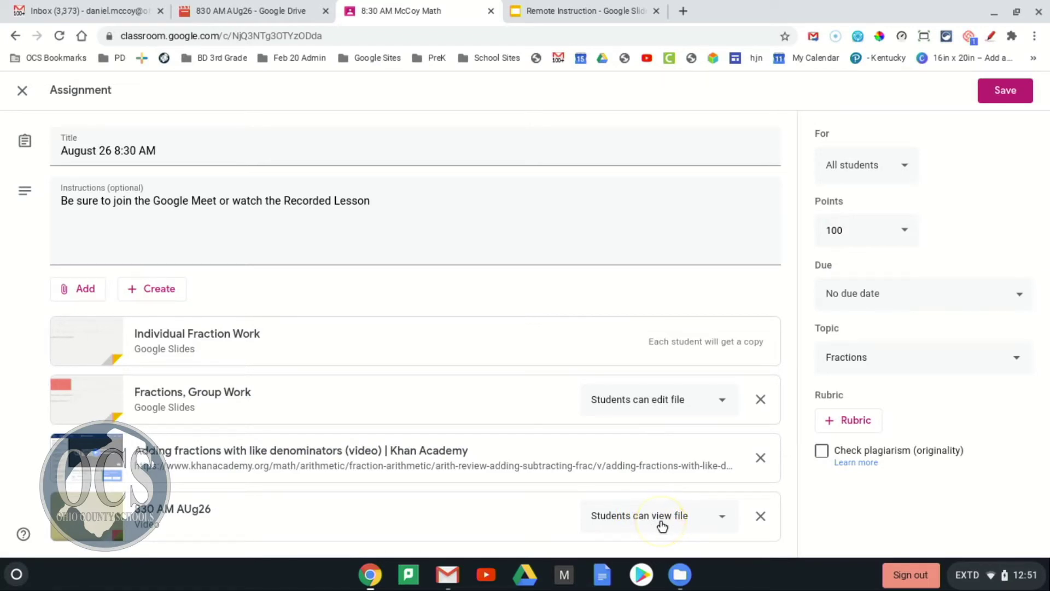
# Replace the instructions with "Watch the attached video and complted the activites" and save the assignment.
pyautogui.moveTo(370, 200); pyautogui.dragTo(59, 200)
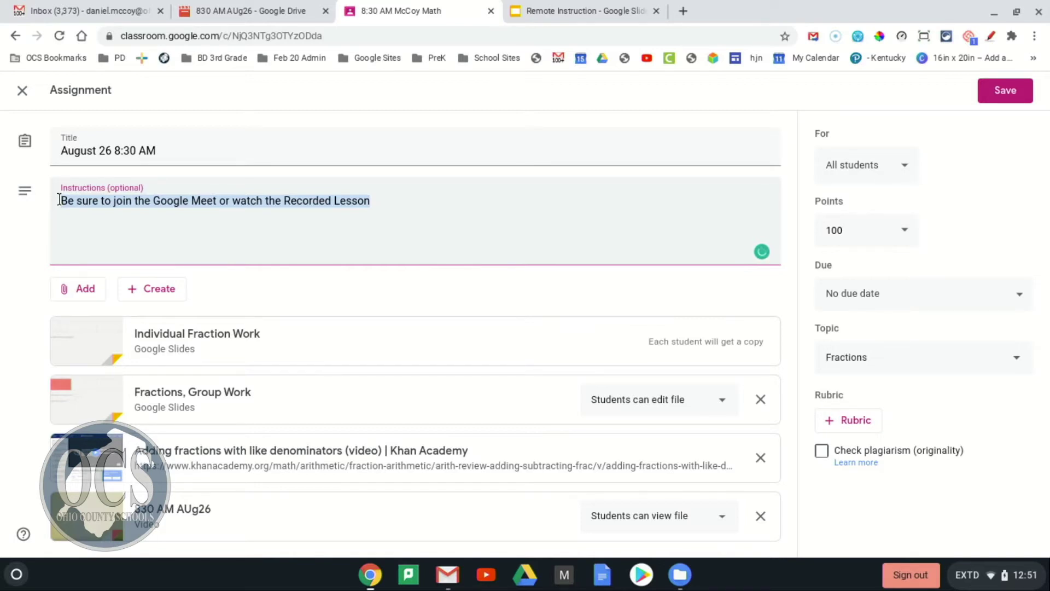
pyautogui.write('Watch the attached video and complted the activites')
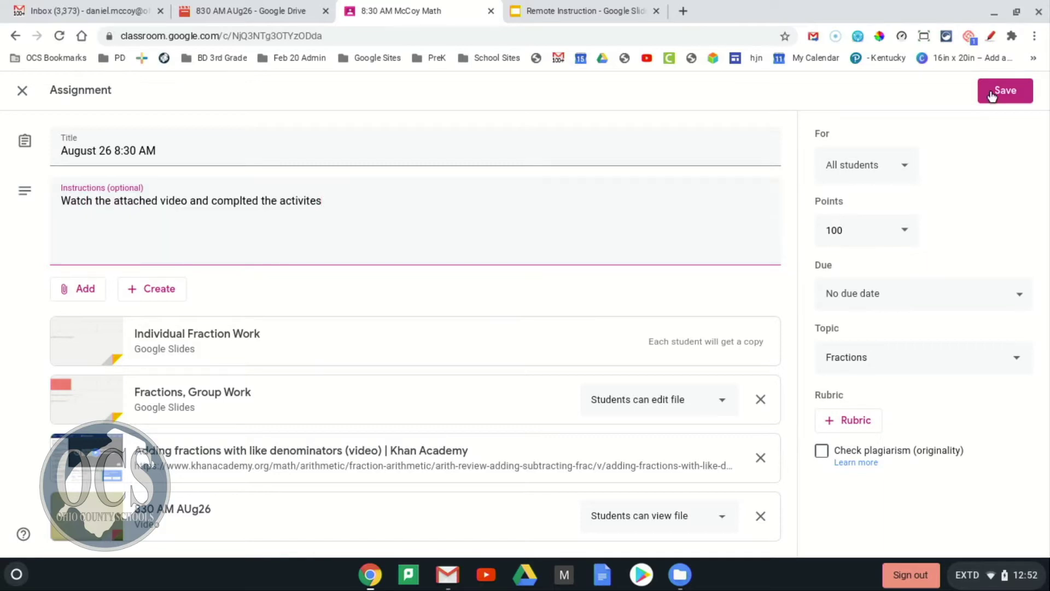
pyautogui.click(990, 91)
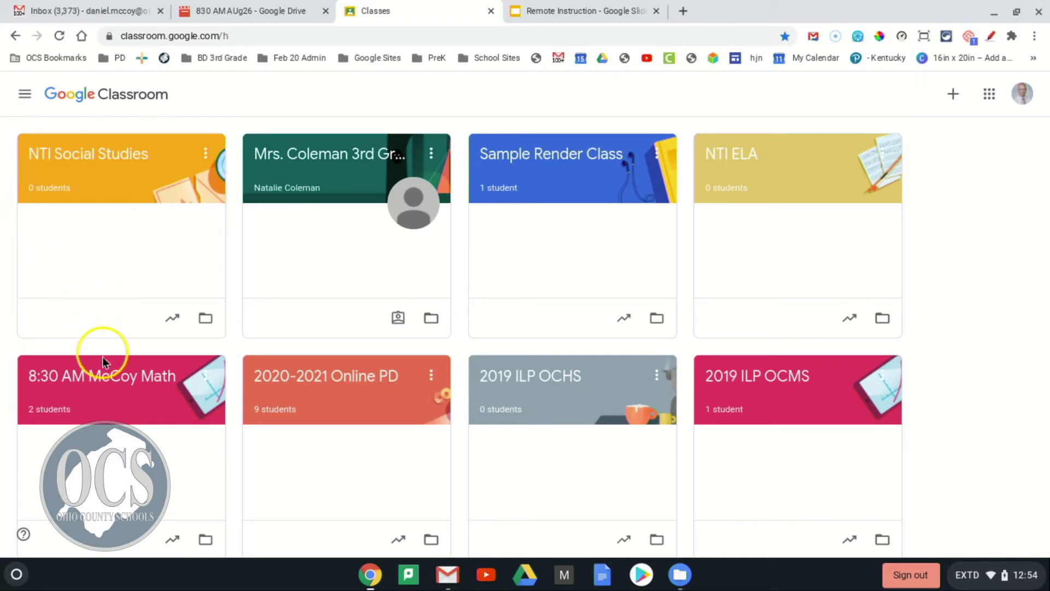
# Open the August 26 8:30 AM student work in the 8:30 AM math class and grade Test Student's turned-in submission 100.
pyautogui.click(101, 377)
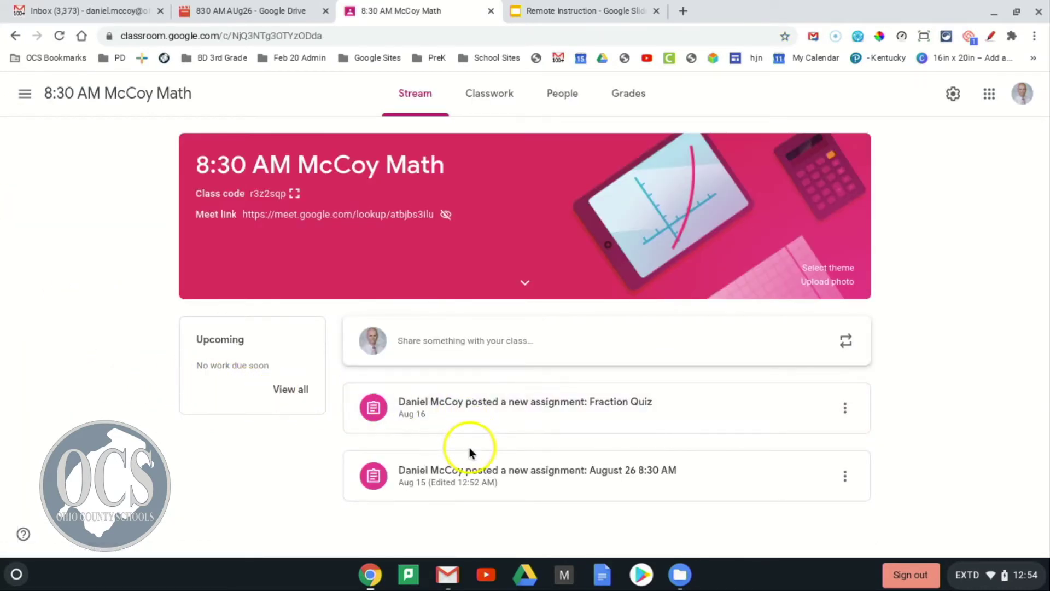
pyautogui.click(473, 464)
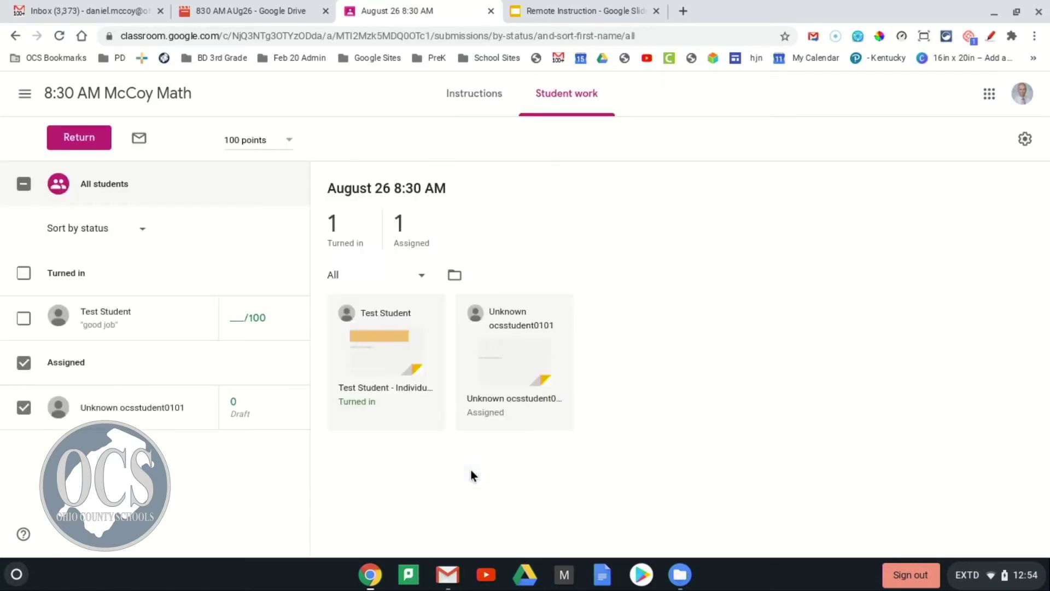
pyautogui.click(240, 318)
pyautogui.write('100')
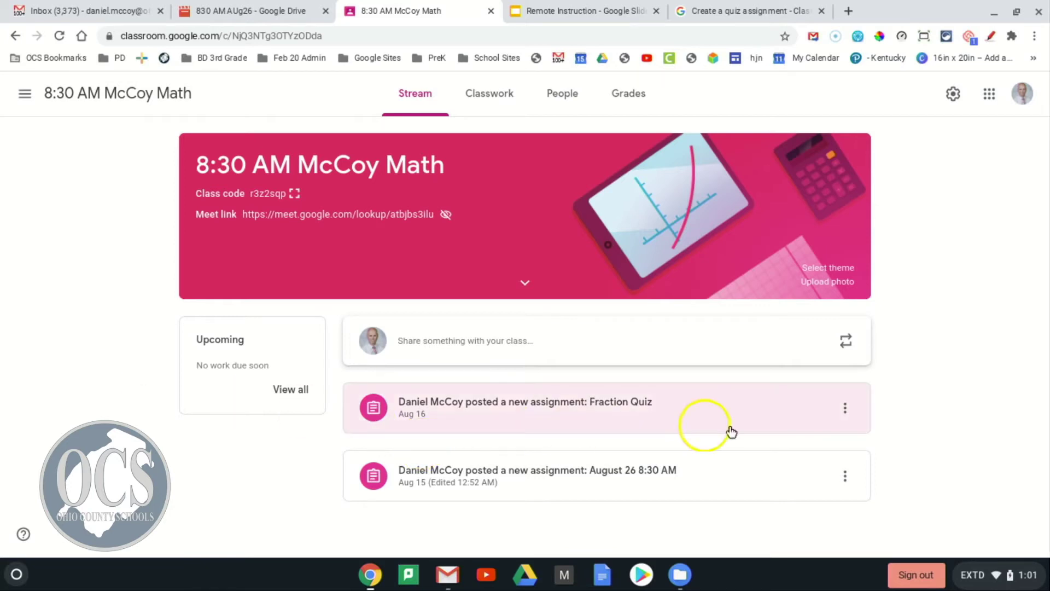
# Edit the Fraction Quiz assignment to turn on grade importing, and save it.
pyautogui.click(847, 409)
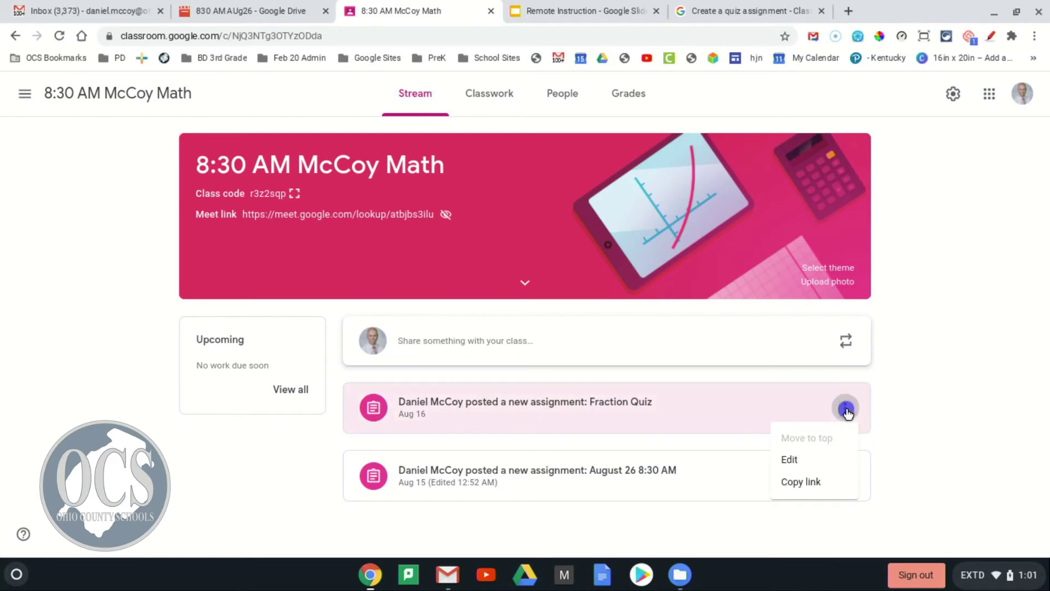
pyautogui.click(797, 459)
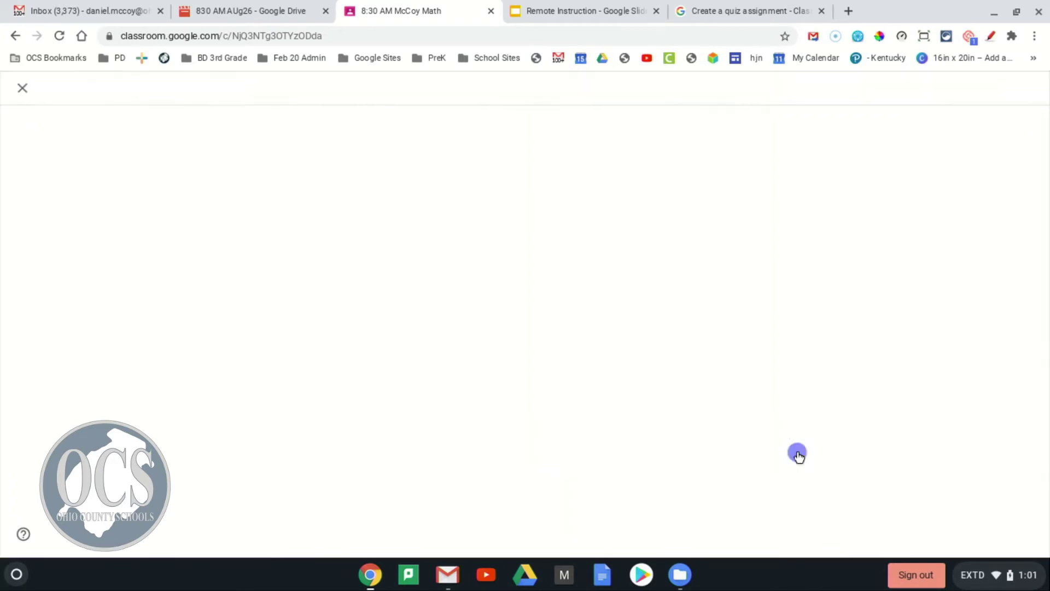
pyautogui.click(64, 417)
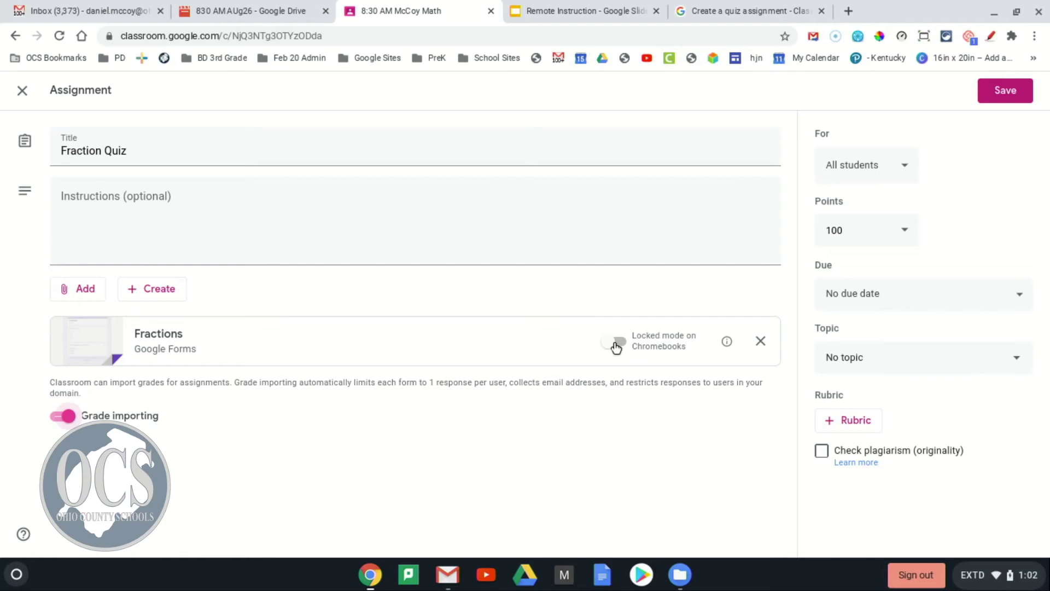
pyautogui.click(998, 90)
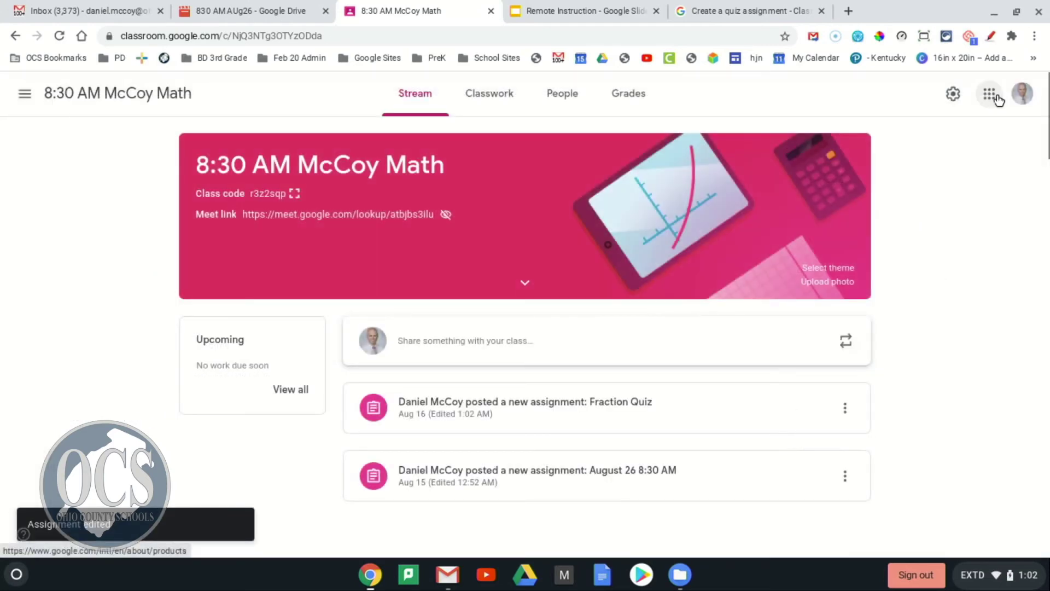
# Enter a grade of 100 for Test Student's Fraction Quiz in the class gradebook.
pyautogui.click(632, 102)
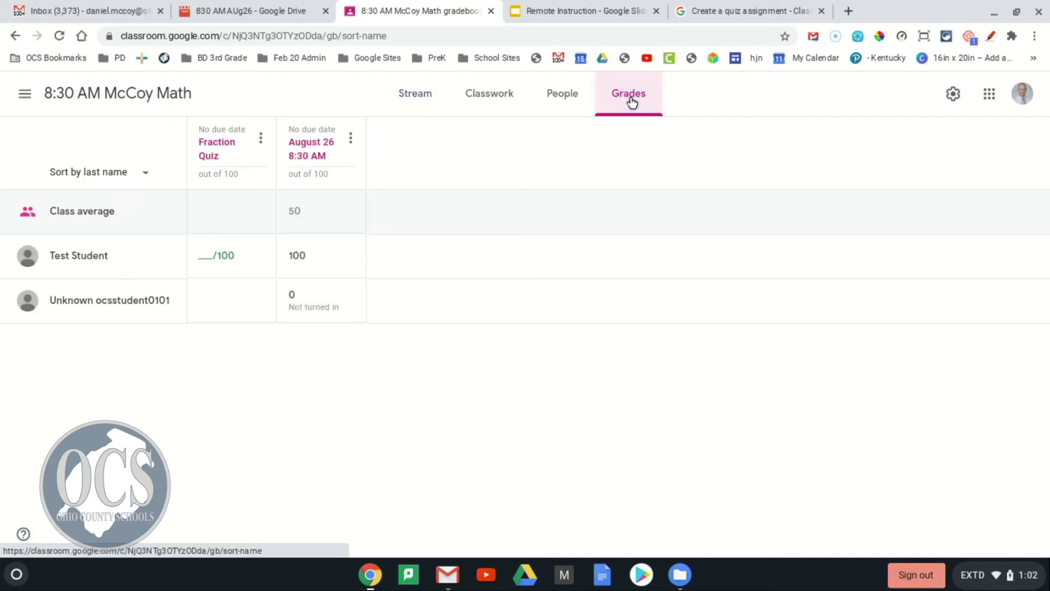
pyautogui.click(207, 253)
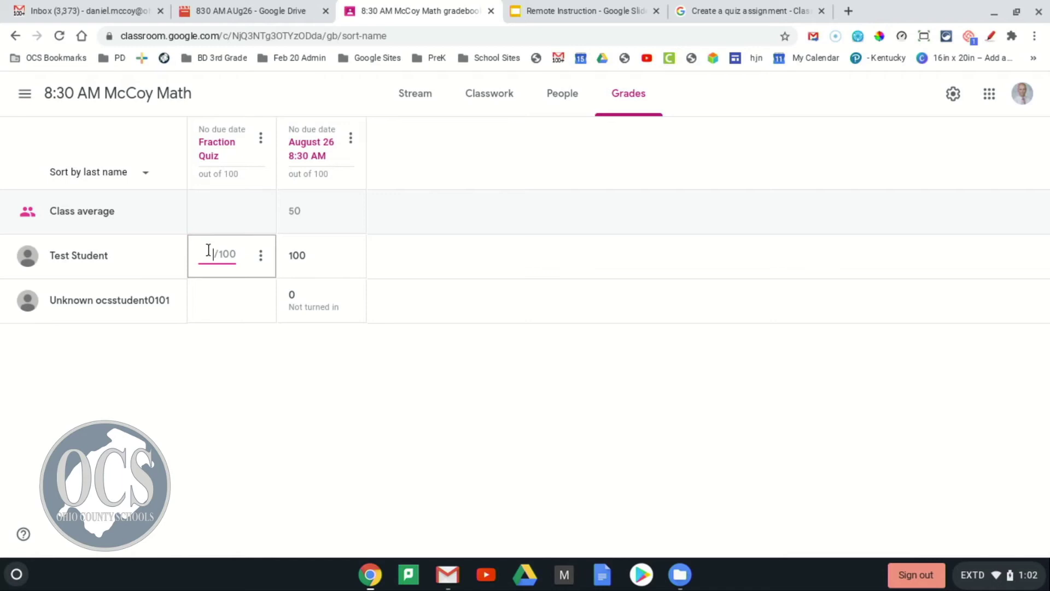
pyautogui.write('100')
pyautogui.click(269, 355)
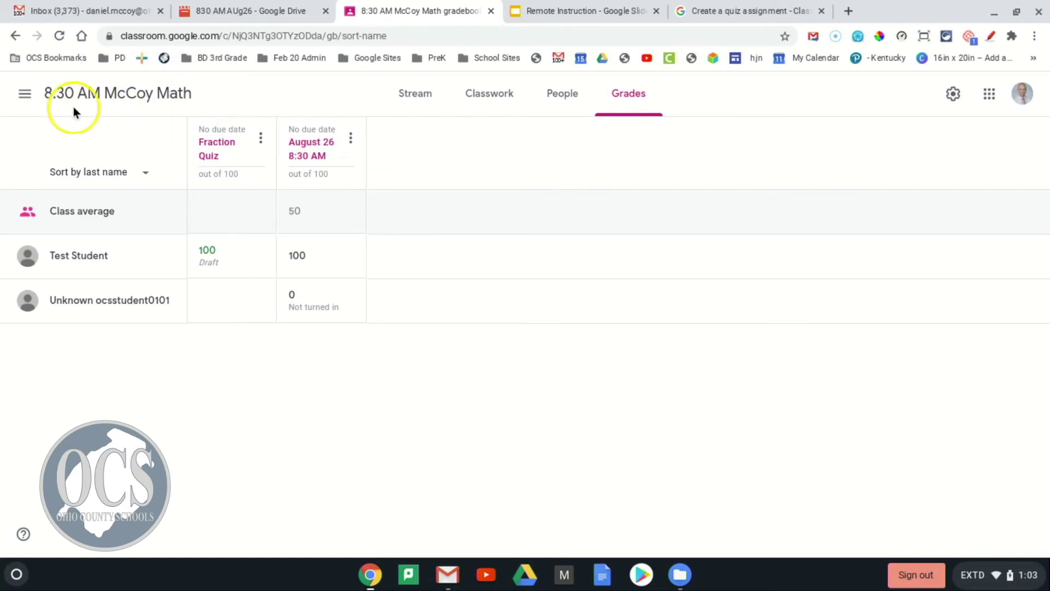
# Return to the class overview and create a new class named 9:15 Math.
pyautogui.click(25, 94)
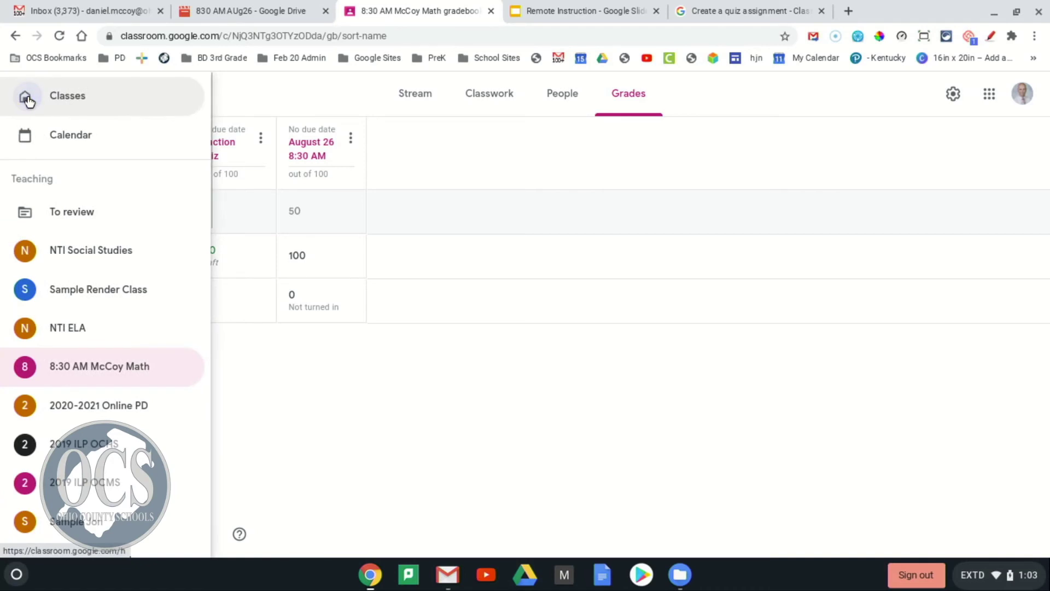
pyautogui.click(71, 97)
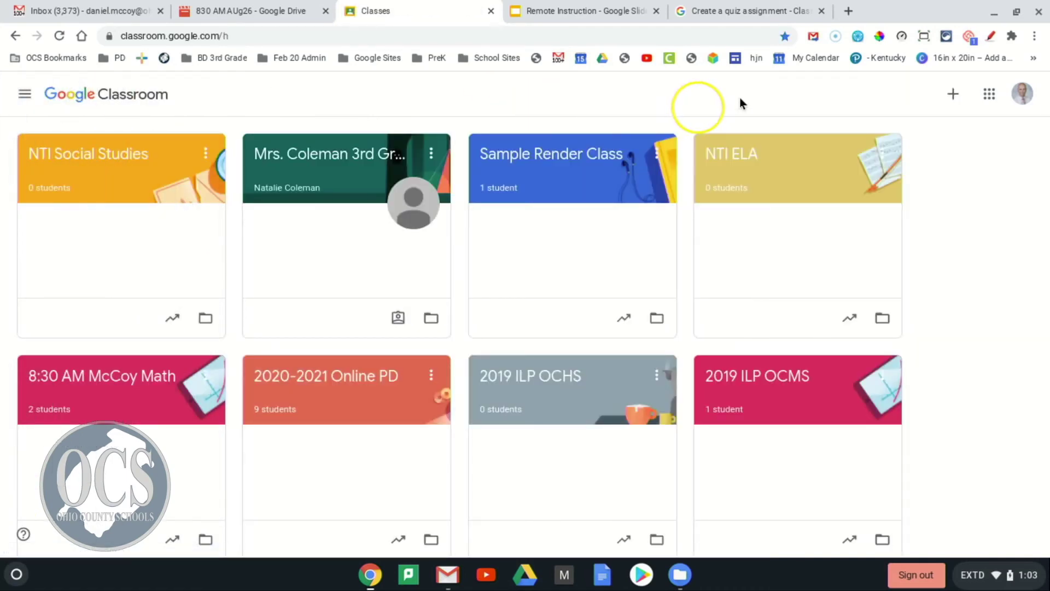
pyautogui.click(952, 97)
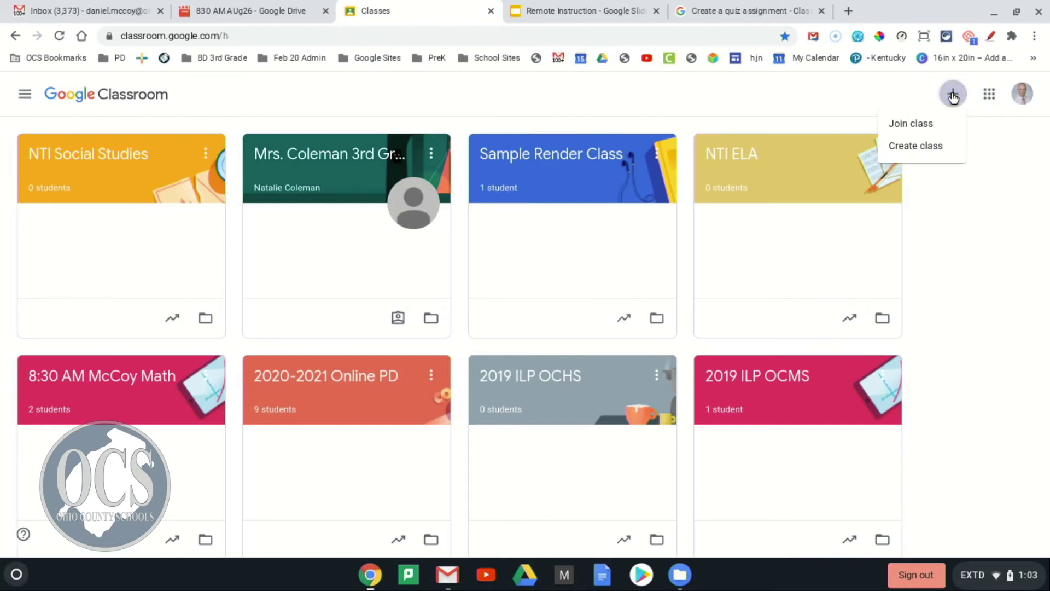
pyautogui.click(911, 148)
pyautogui.write('9:')
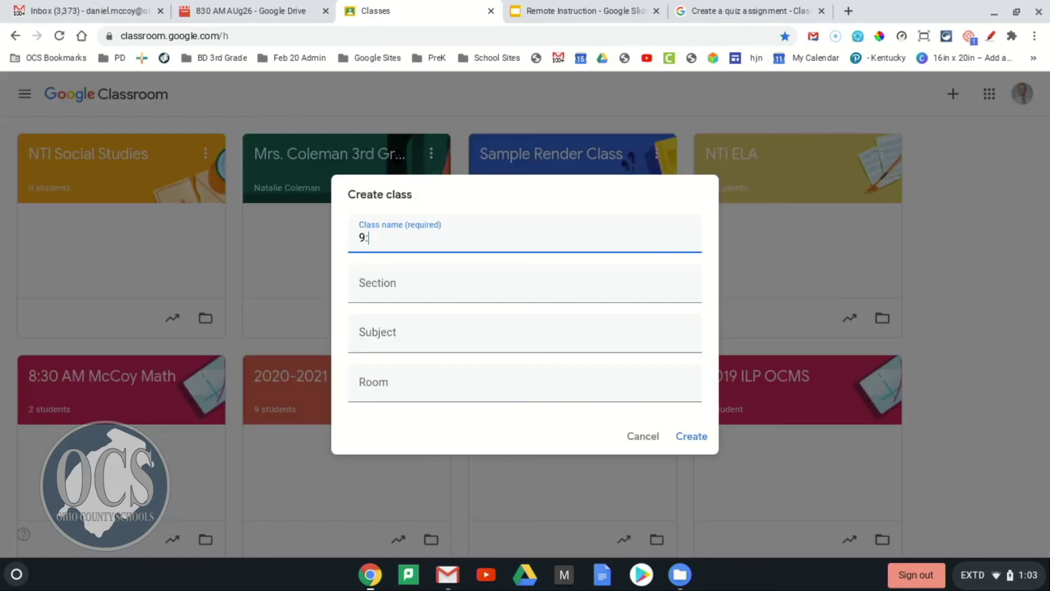
pyautogui.write('15 Math')
pyautogui.click(692, 436)
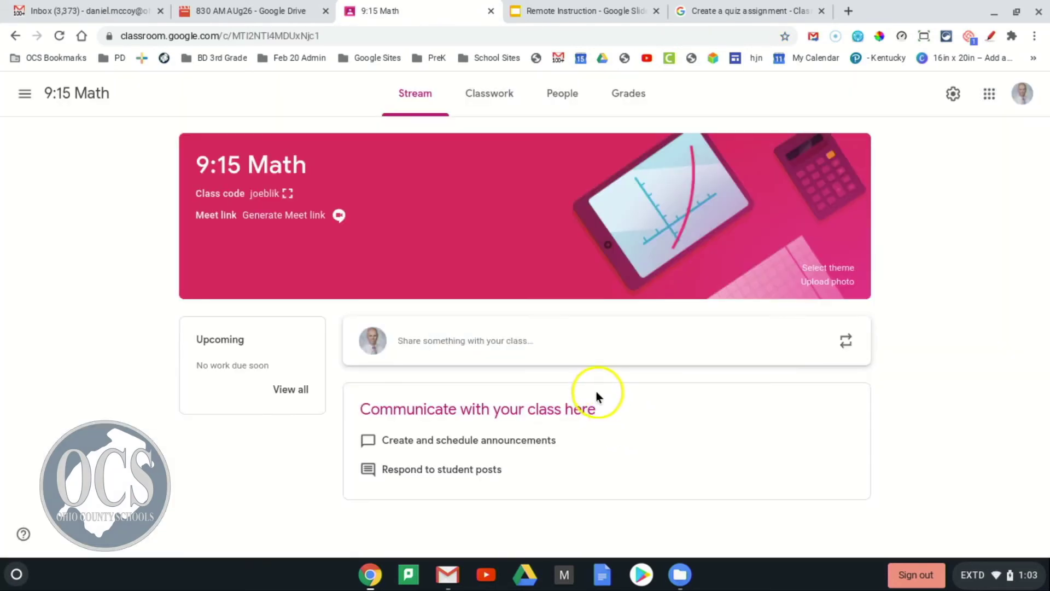
# Reuse the August 26 8:30 AM post from the 8:30 AM math class as classwork in 9:15 Math.
pyautogui.click(491, 109)
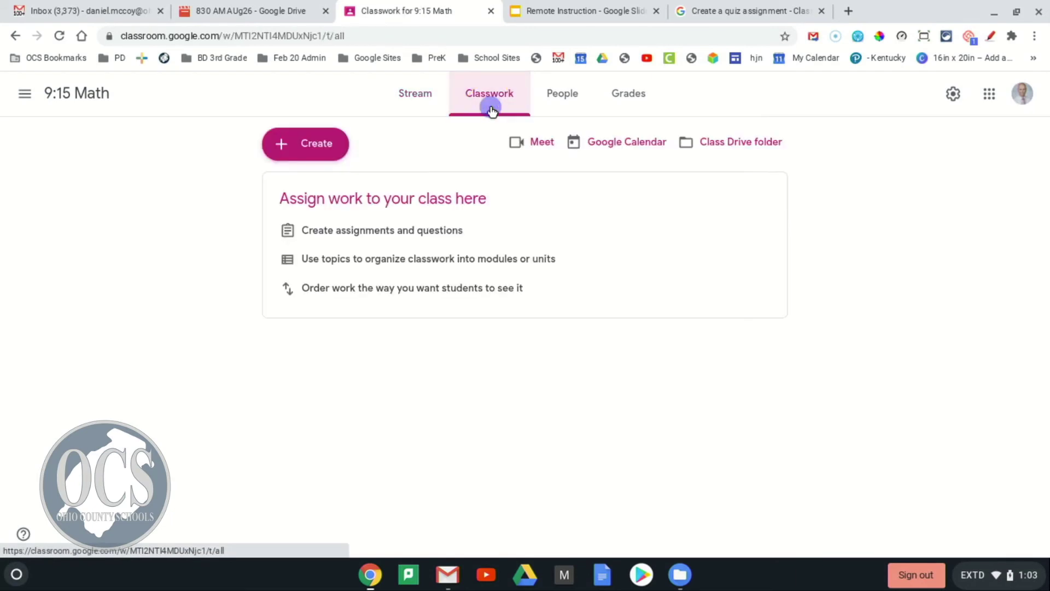
pyautogui.click(337, 148)
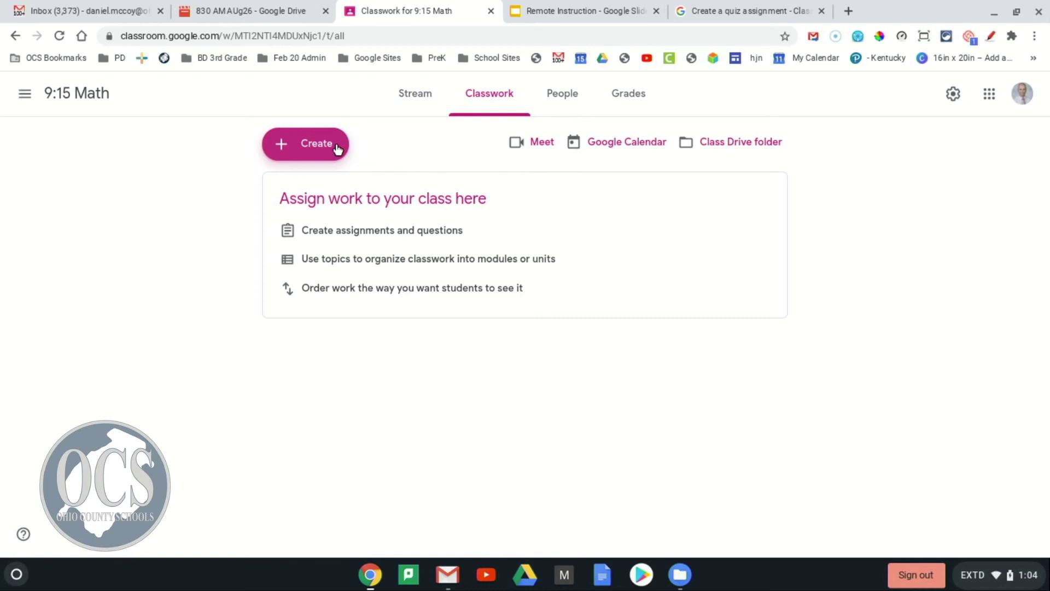
pyautogui.click(330, 146)
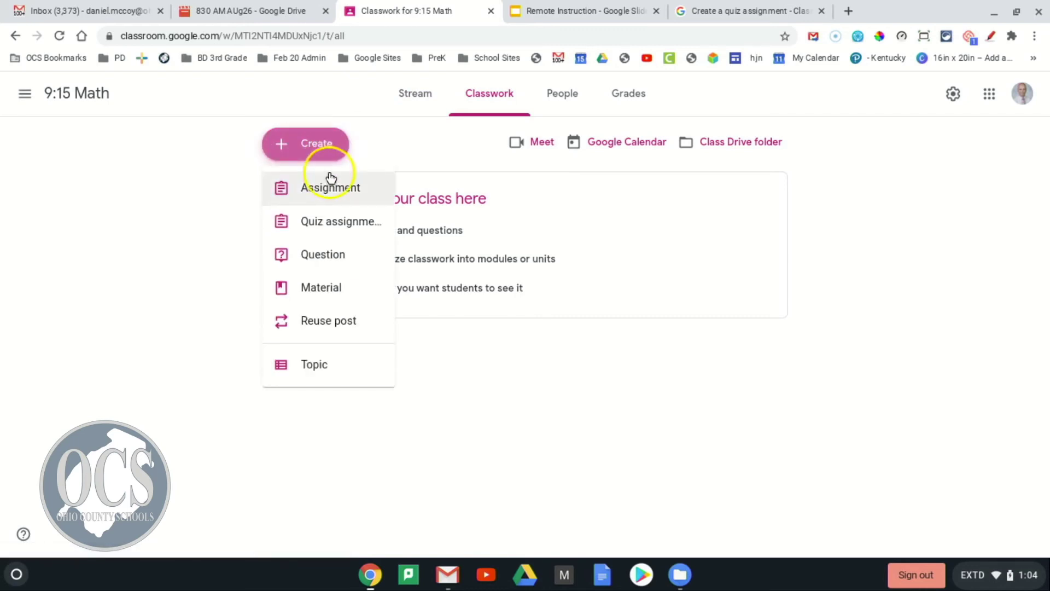
pyautogui.click(321, 320)
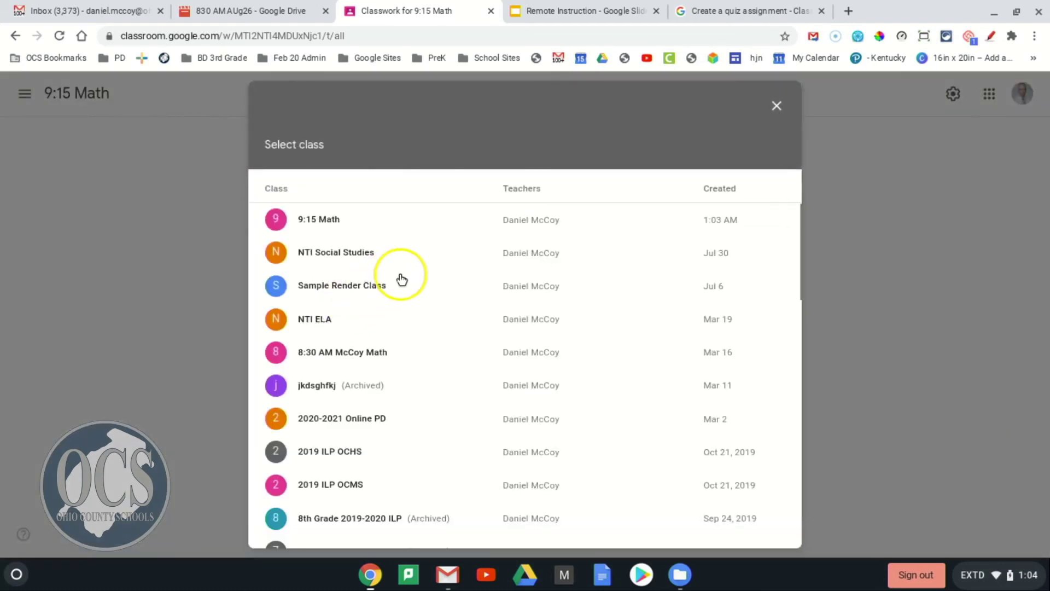
pyautogui.click(356, 352)
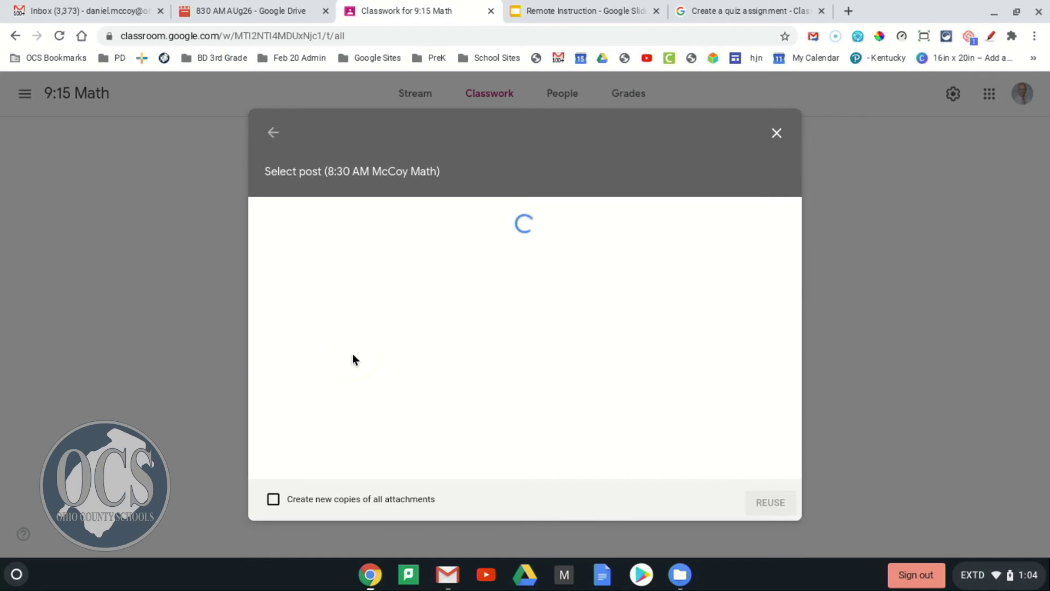
pyautogui.click(326, 283)
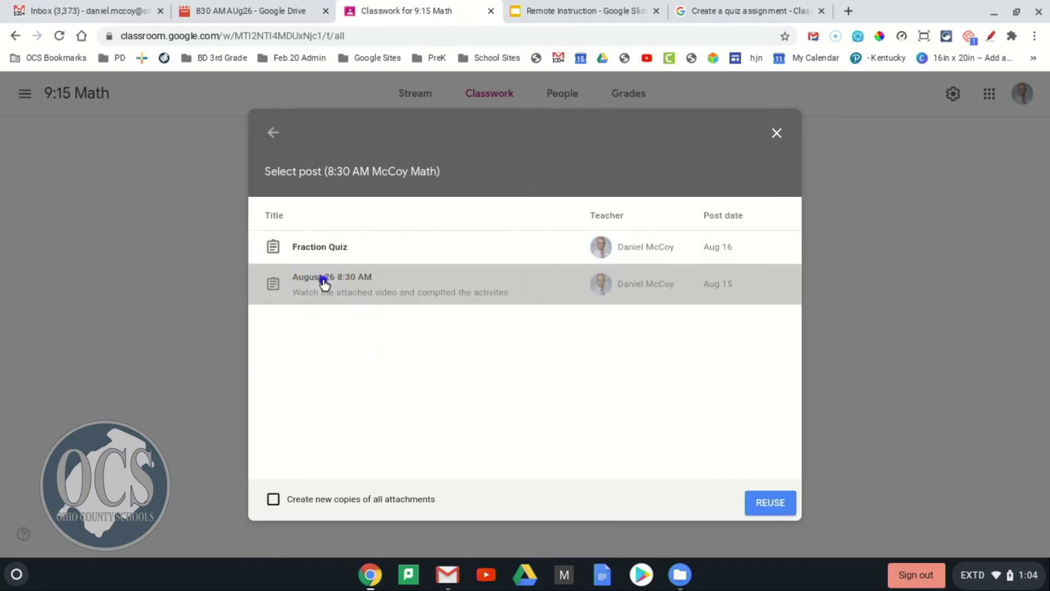
pyautogui.click(757, 499)
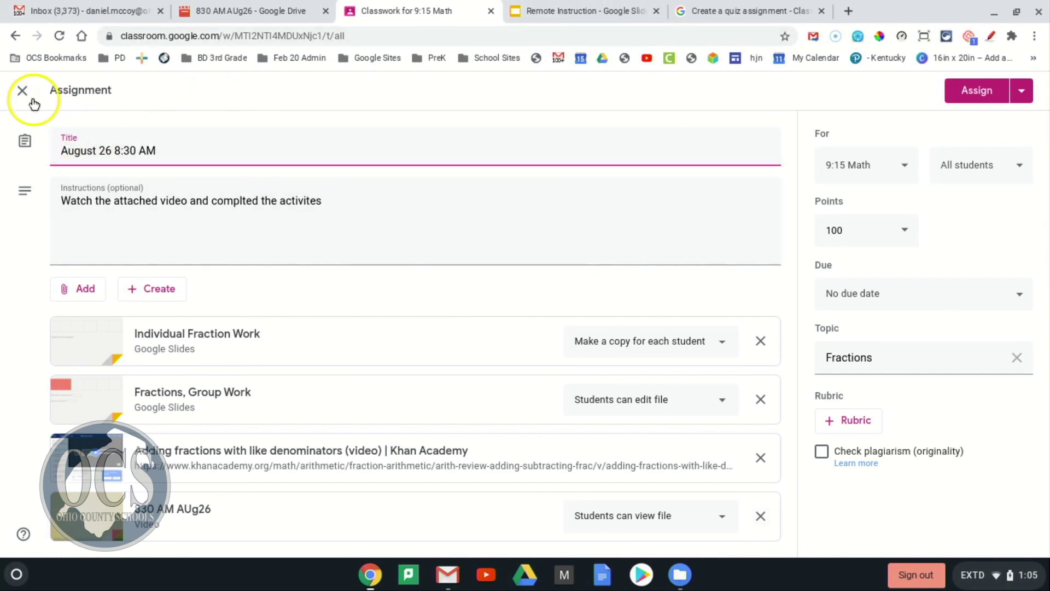
# Close the reused assignment without assigning it, and return to the overview of all classes.
pyautogui.click(22, 90)
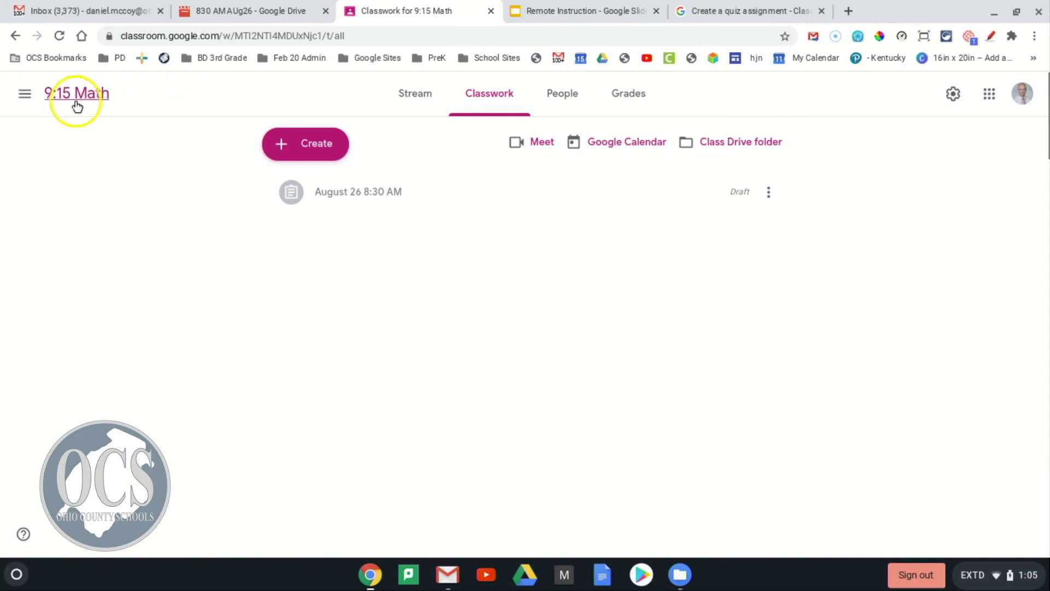
pyautogui.click(25, 95)
pyautogui.click(41, 102)
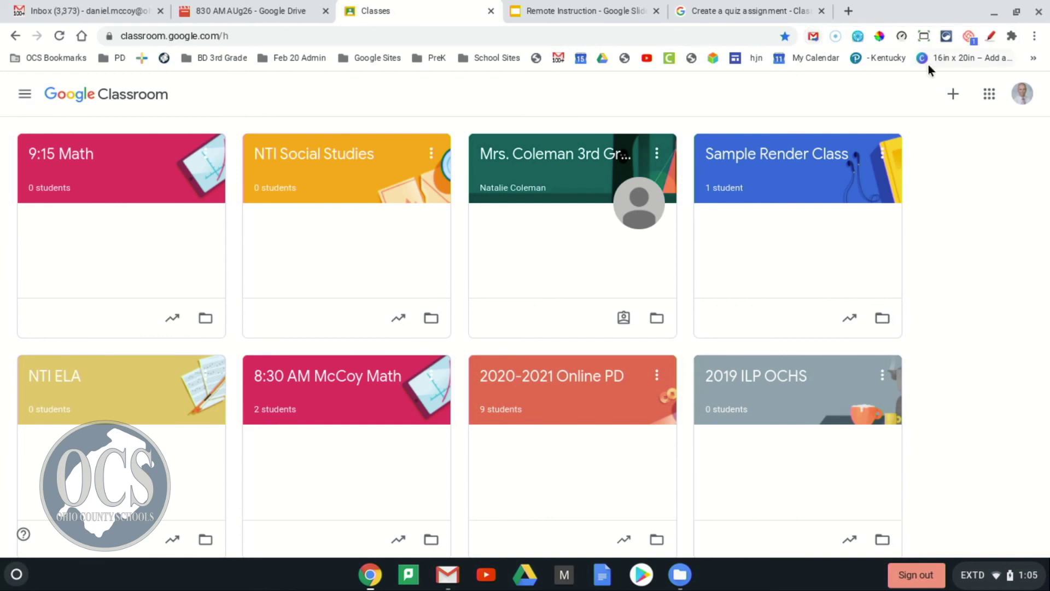
# Open the choices for joining or creating a class.
pyautogui.click(952, 94)
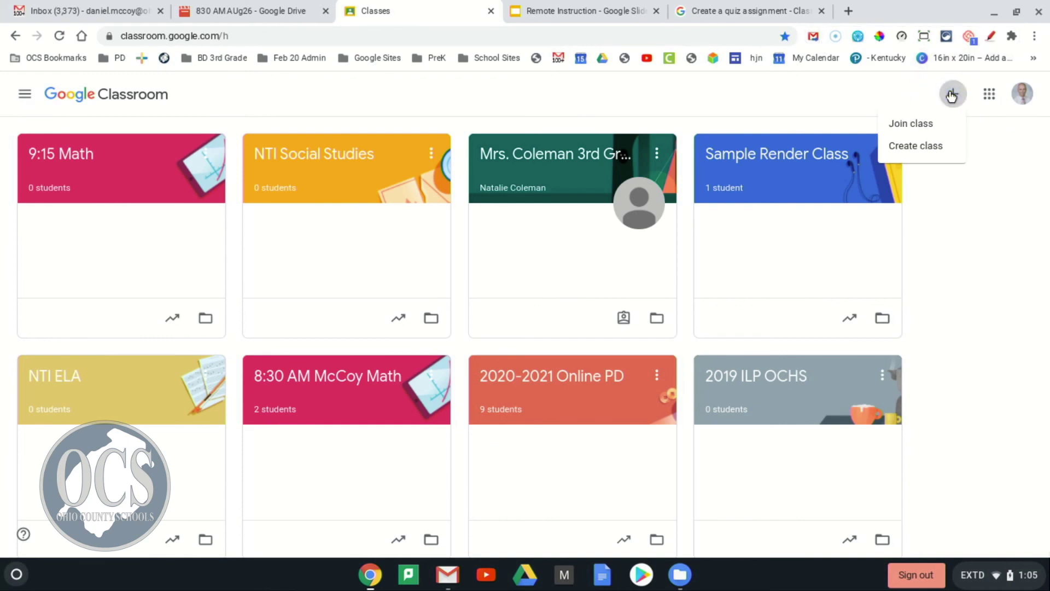